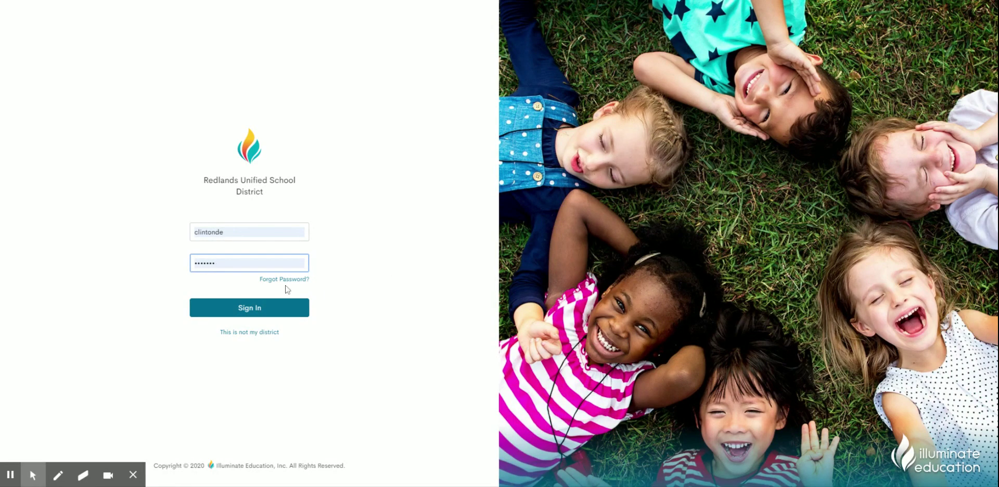
# Step: Sign in to the school district account and open the new item bank for browsing
pyautogui.click(249, 310)
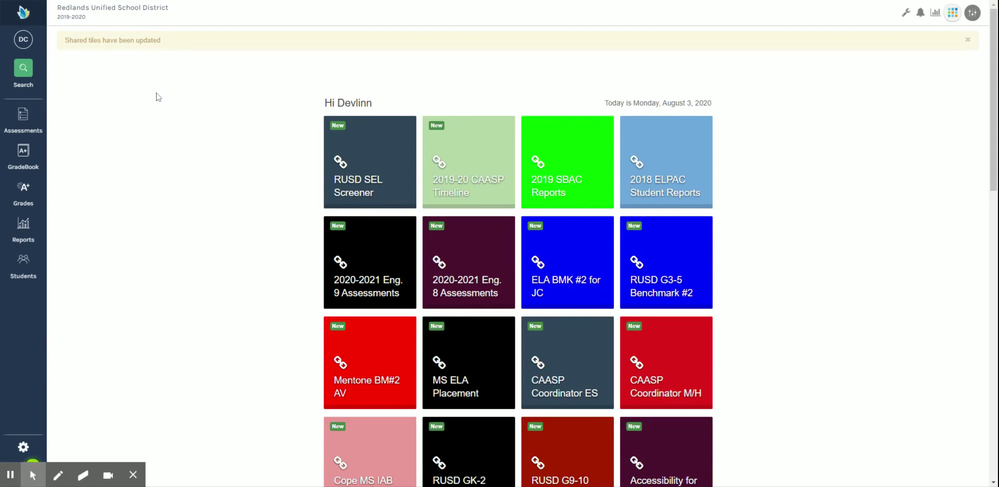
pyautogui.click(22, 126)
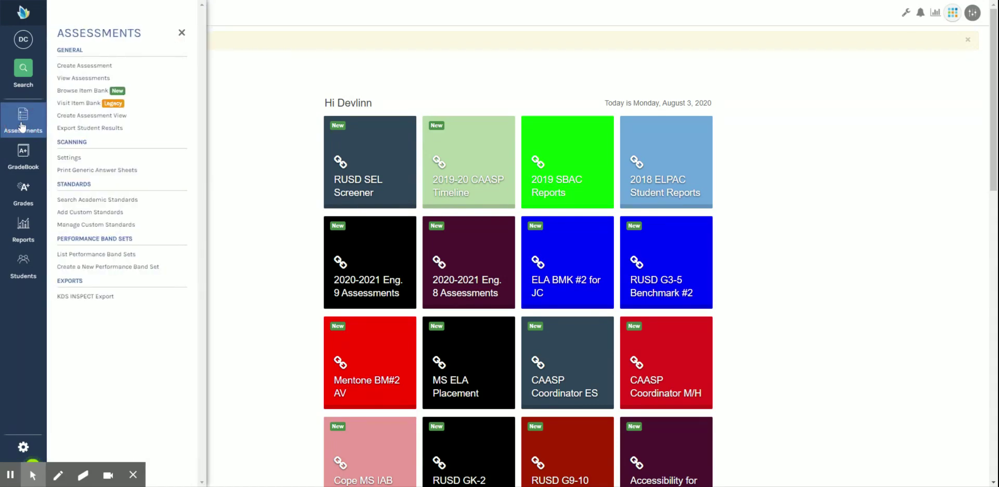
pyautogui.click(91, 91)
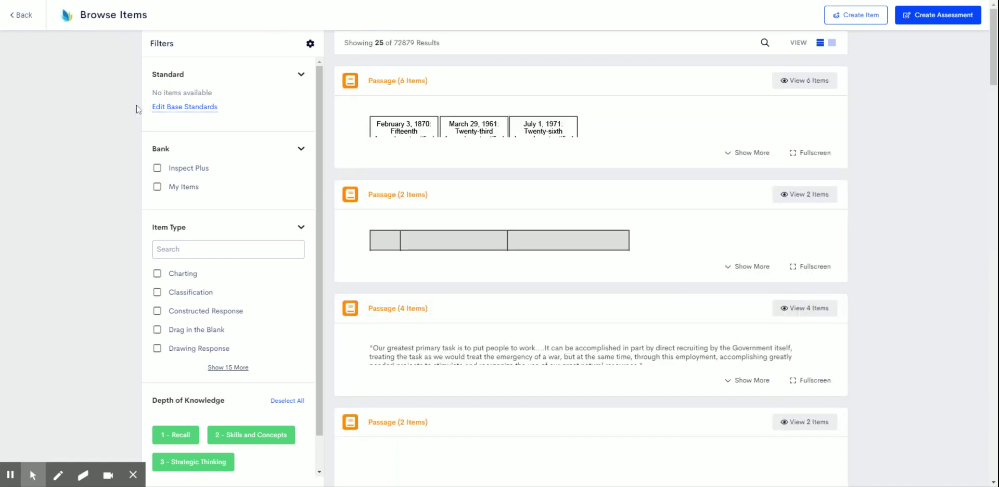
# Step: Narrow the base standards to California Common Core Content Standards, the English Language Arts and Literacy subject, and Grade 6 English Language Arts
pyautogui.click(177, 108)
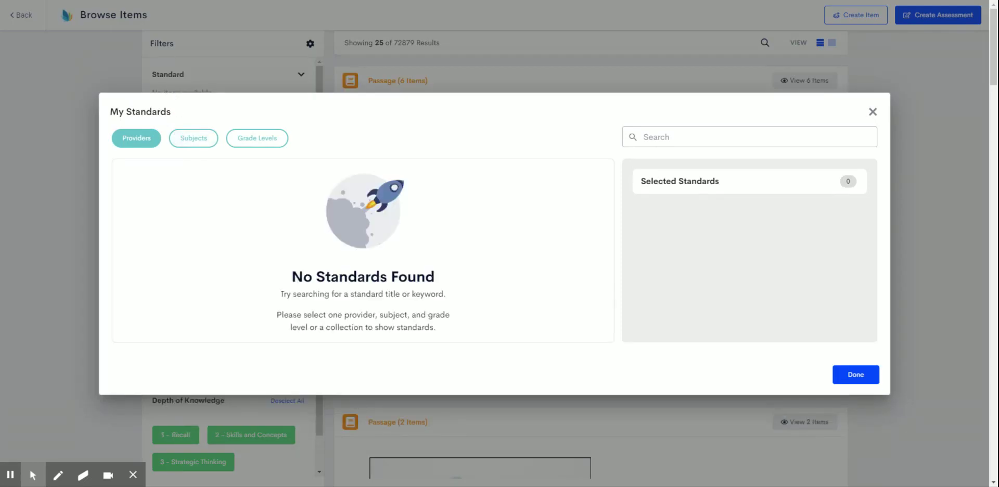
pyautogui.click(141, 142)
pyautogui.click(141, 142)
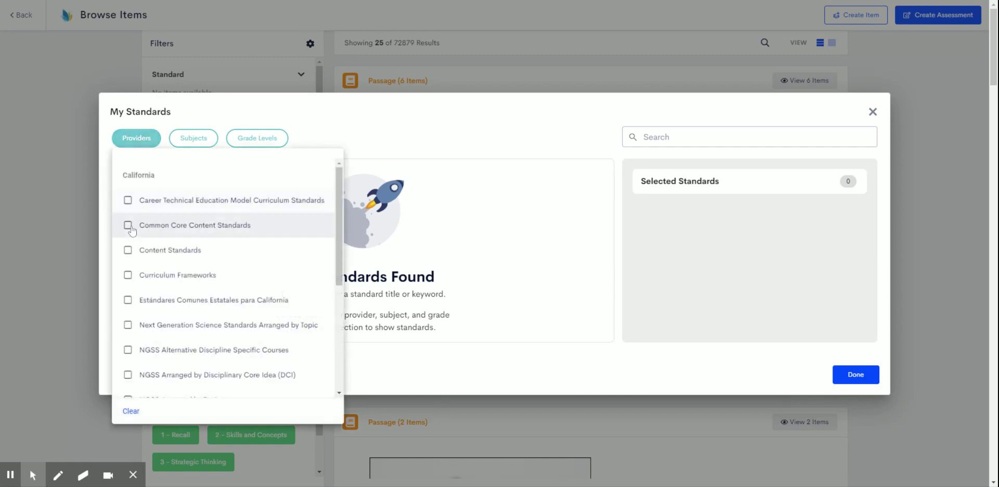
pyautogui.click(128, 229)
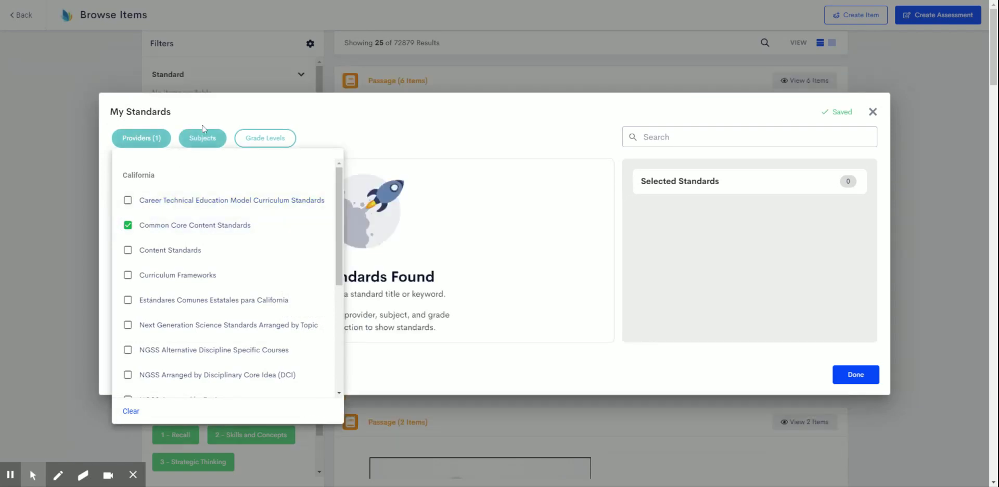
pyautogui.click(203, 140)
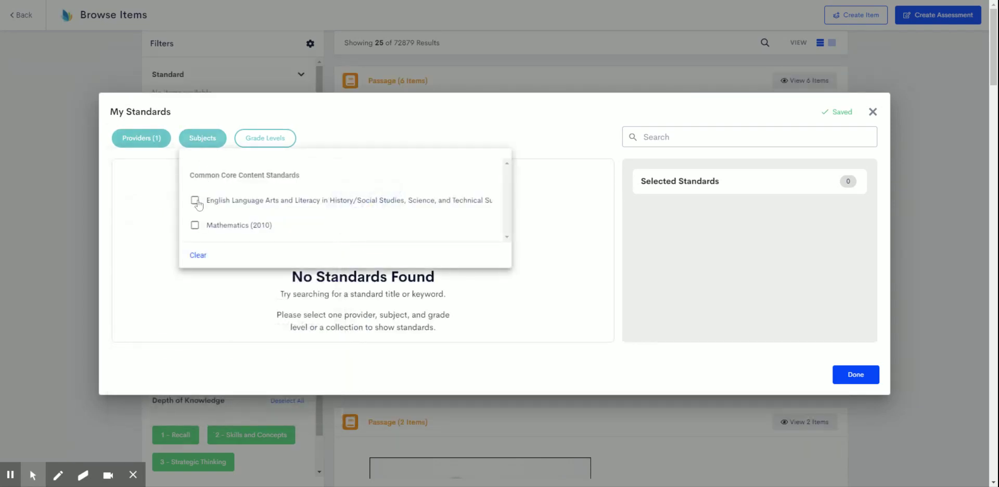
pyautogui.click(195, 201)
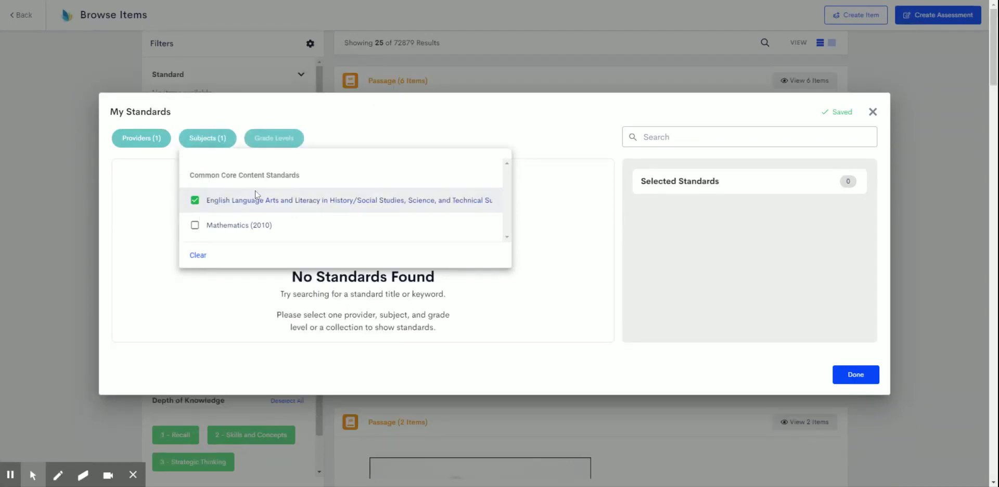
pyautogui.click(280, 139)
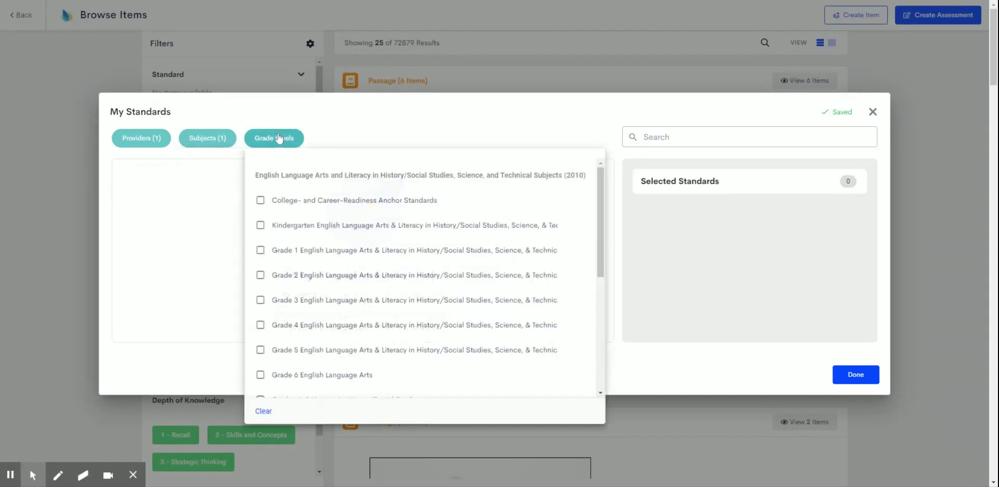
pyautogui.click(260, 375)
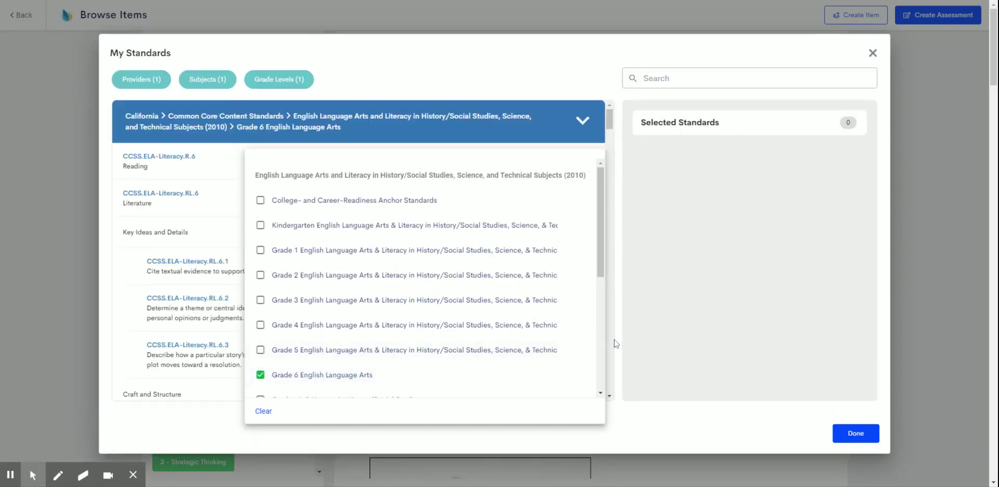
# Step: Add CCSS.ELA-Literacy.RL.6.1, RL.6.2 and RL.6.3 to the selected standards and finish editing the base standards
pyautogui.scroll(-5, 615, 344)
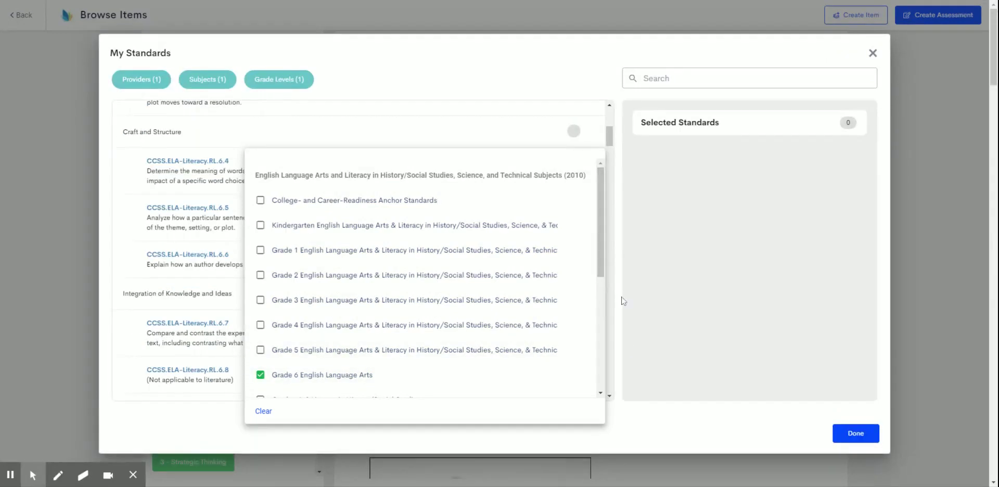
pyautogui.click(609, 128)
pyautogui.moveTo(610, 128); pyautogui.dragTo(608, 111)
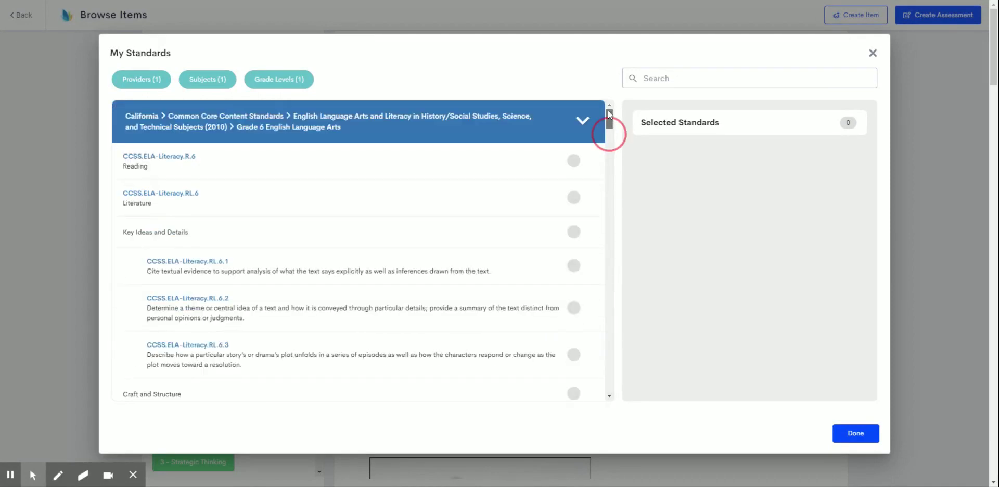
pyautogui.click(573, 266)
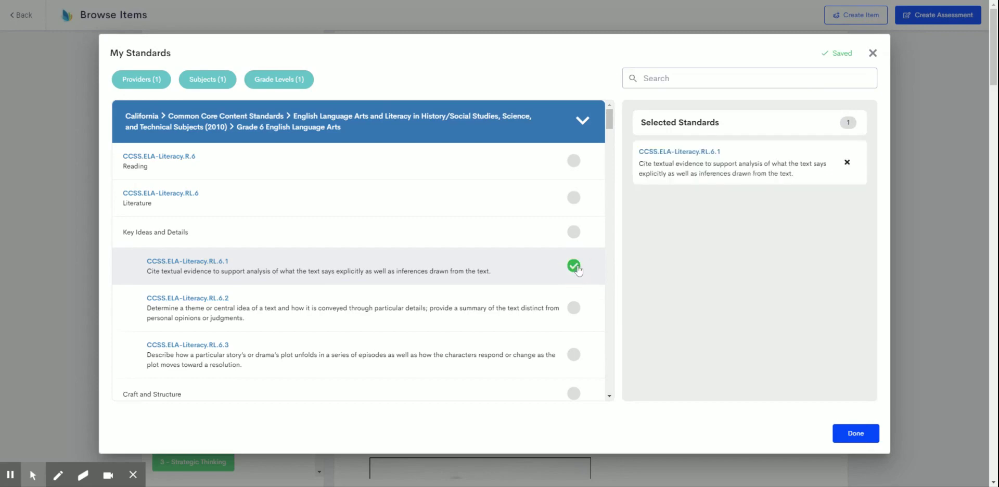
pyautogui.click(574, 309)
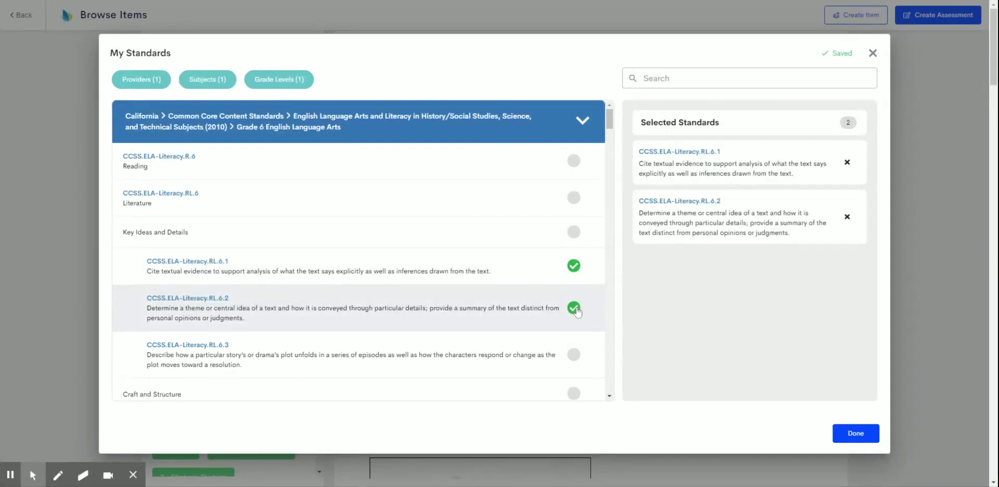
pyautogui.click(574, 355)
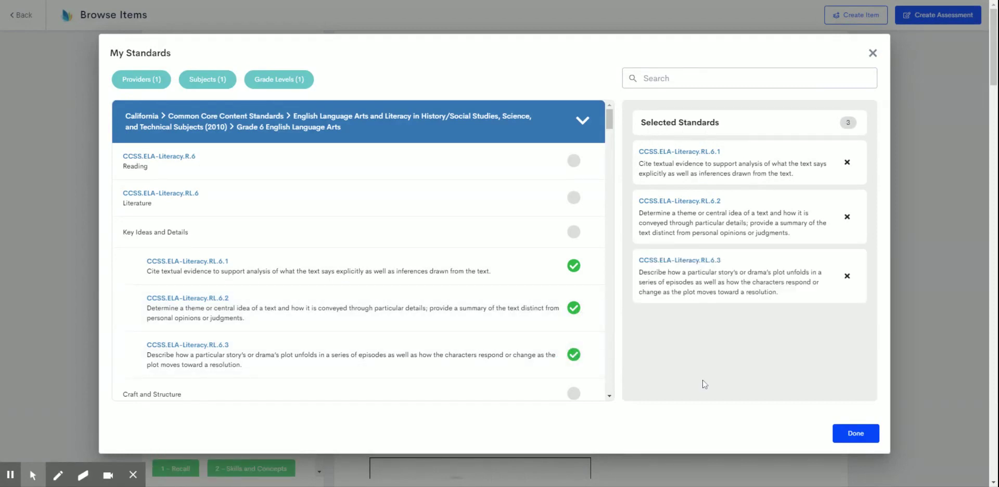
pyautogui.click(856, 434)
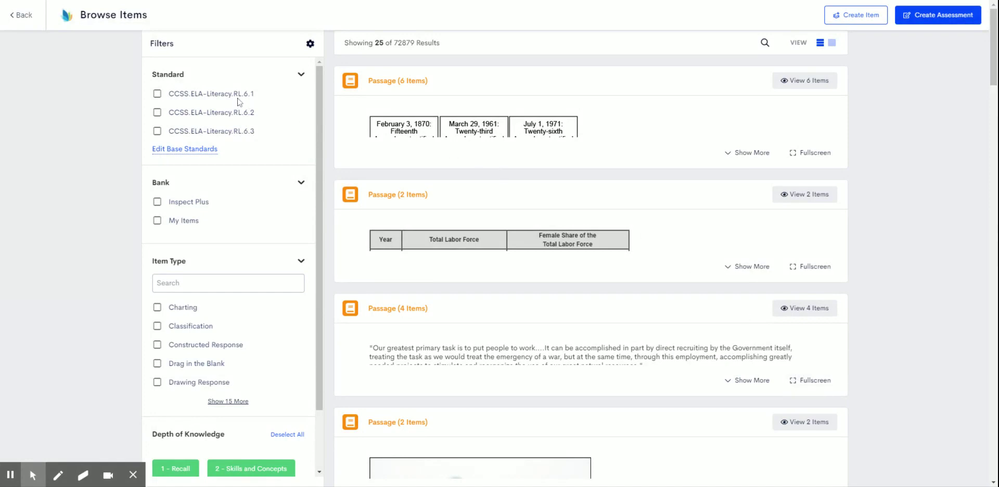
# Step: Filter the items by standards RL.6.1, RL.6.2 and RL.6.3 and by the Inspect Plus bank
pyautogui.click(159, 95)
pyautogui.click(158, 112)
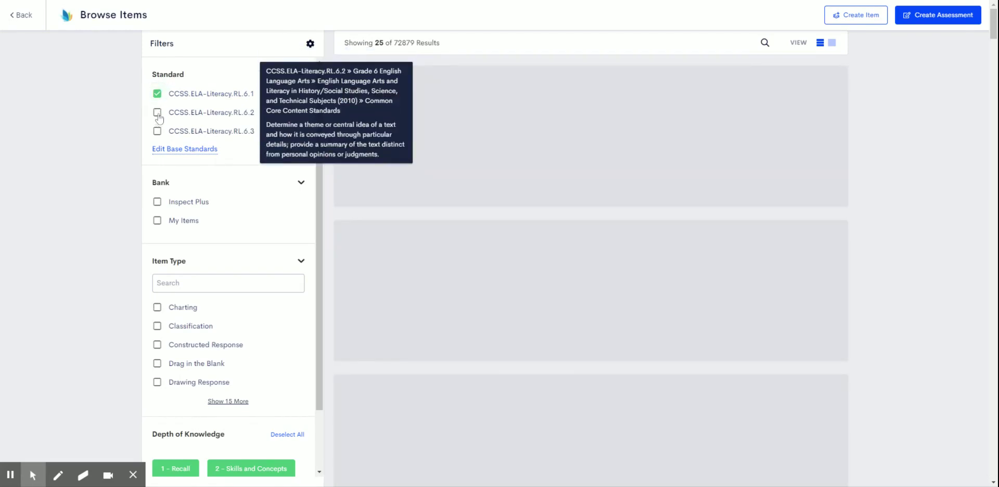
pyautogui.click(158, 131)
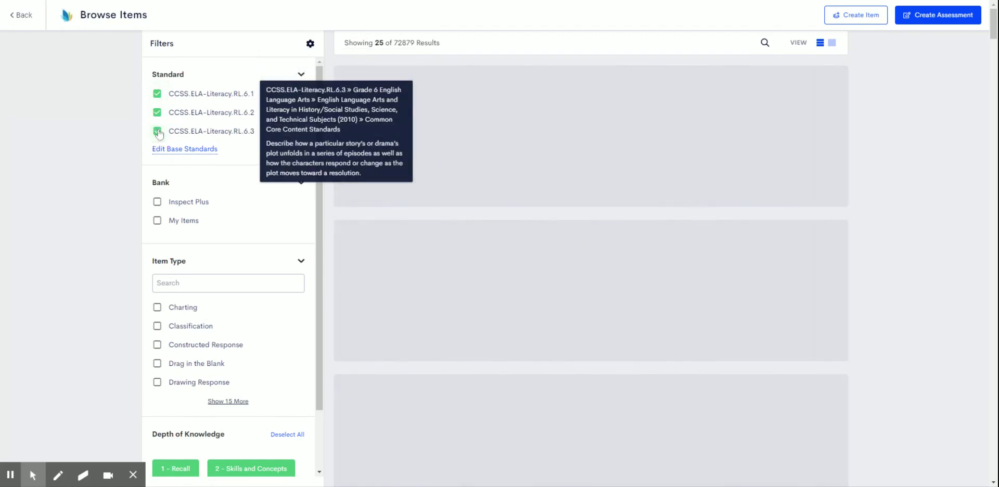
pyautogui.click(158, 203)
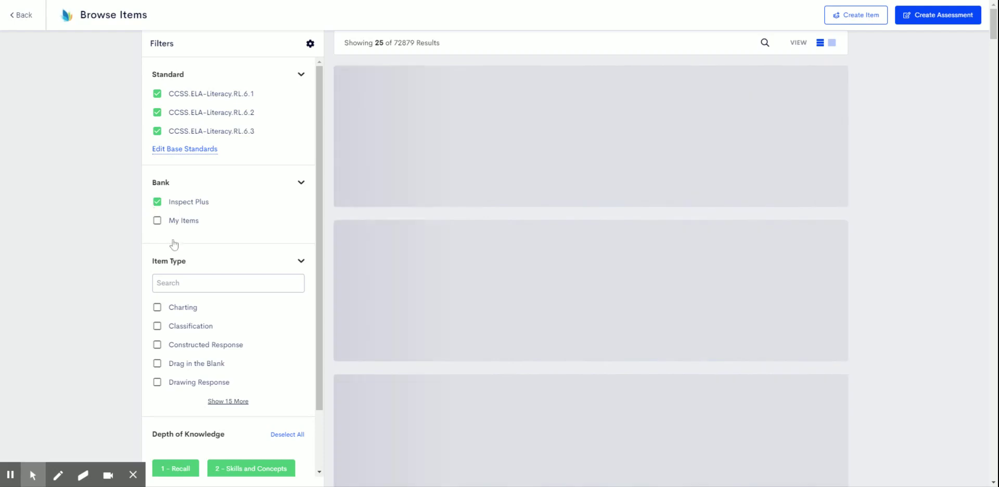
# Step: Expand the full list of item types and limit the items to Multiple Choice
pyautogui.click(301, 262)
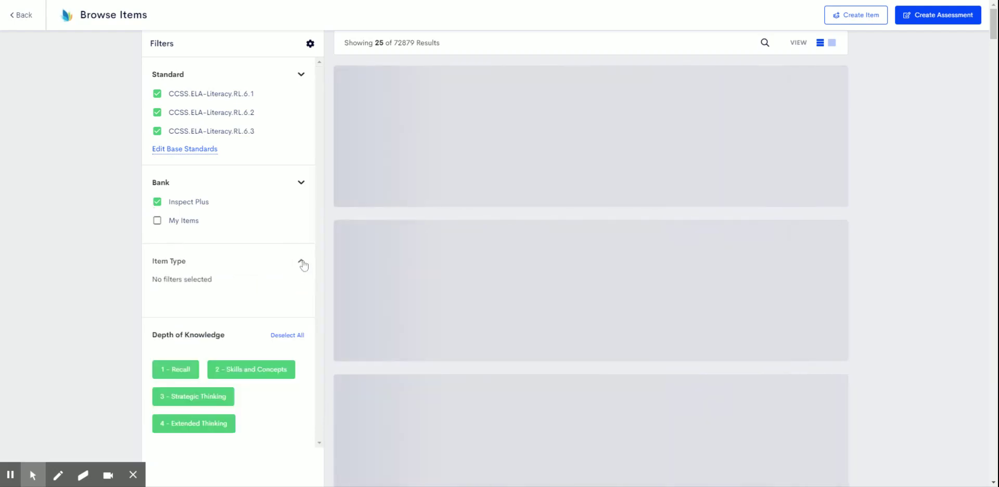
pyautogui.click(303, 263)
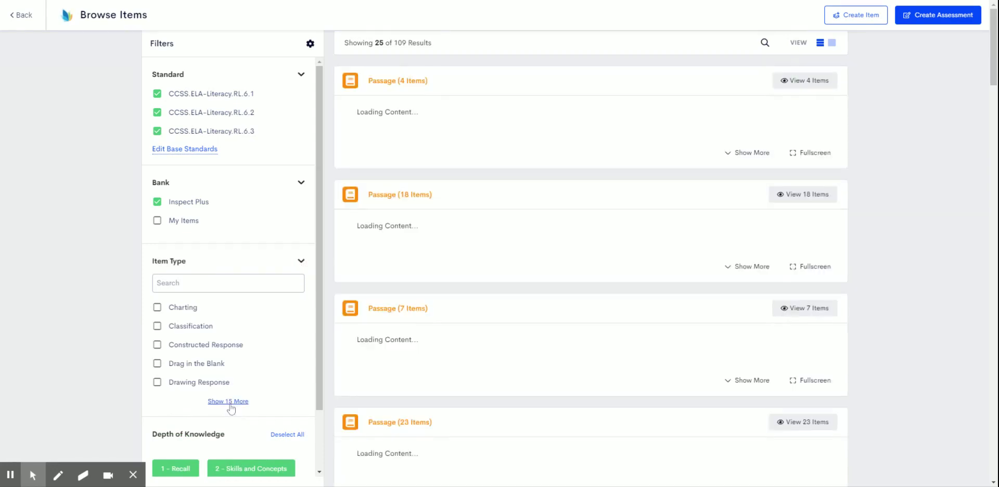
pyautogui.click(229, 402)
pyautogui.scroll(-5, 236, 400)
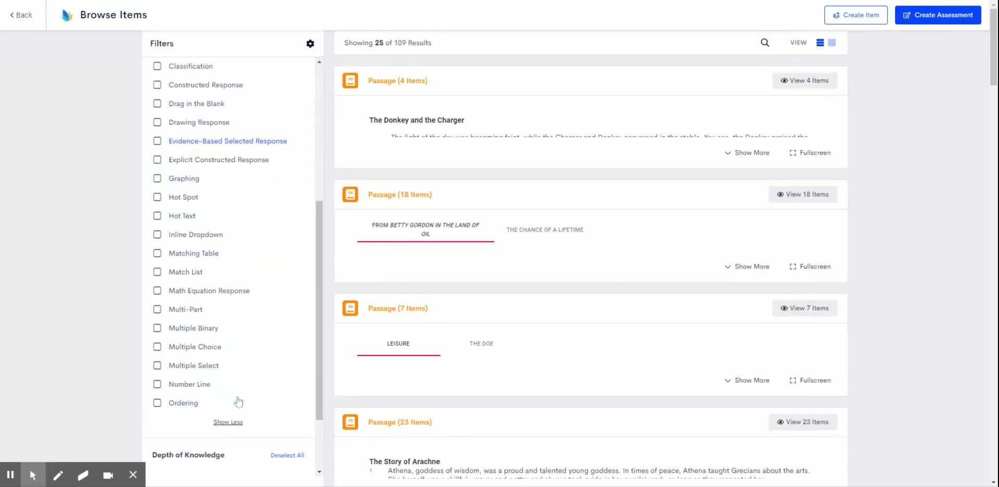
pyautogui.click(157, 348)
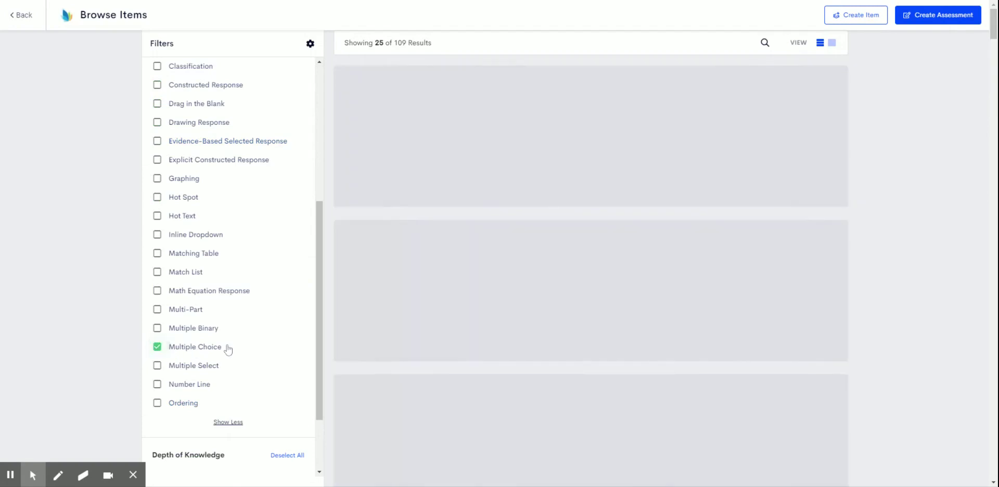
# Step: Limit the Depth of Knowledge filter to 1 - Recall only
pyautogui.moveTo(319, 295); pyautogui.dragTo(318, 408)
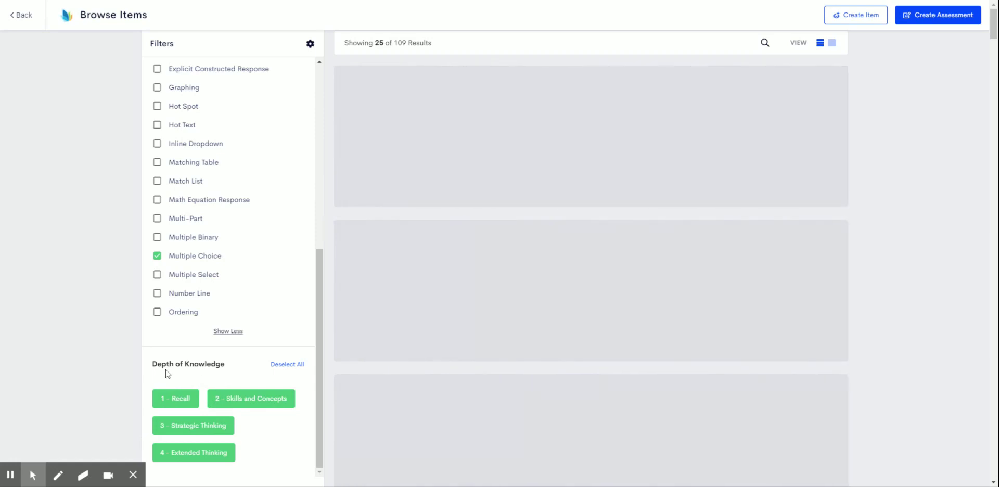
pyautogui.click(291, 366)
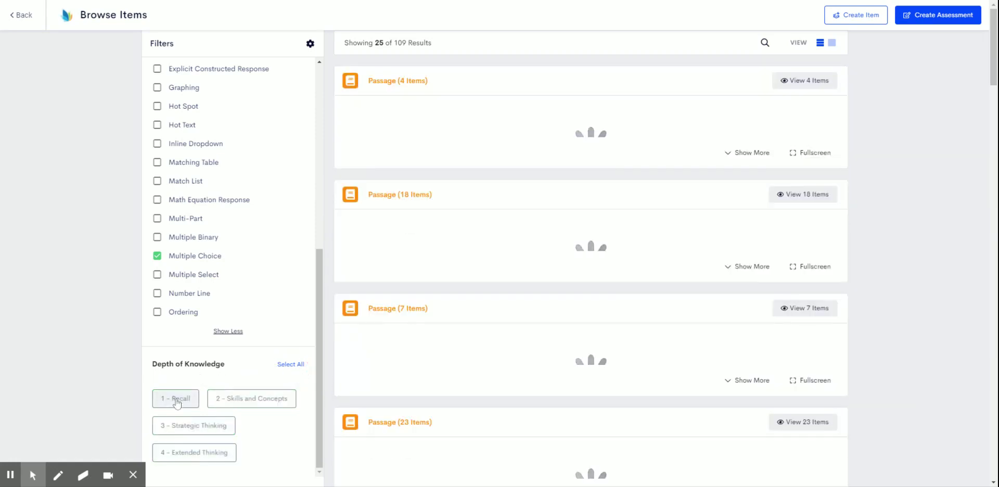
pyautogui.click(177, 404)
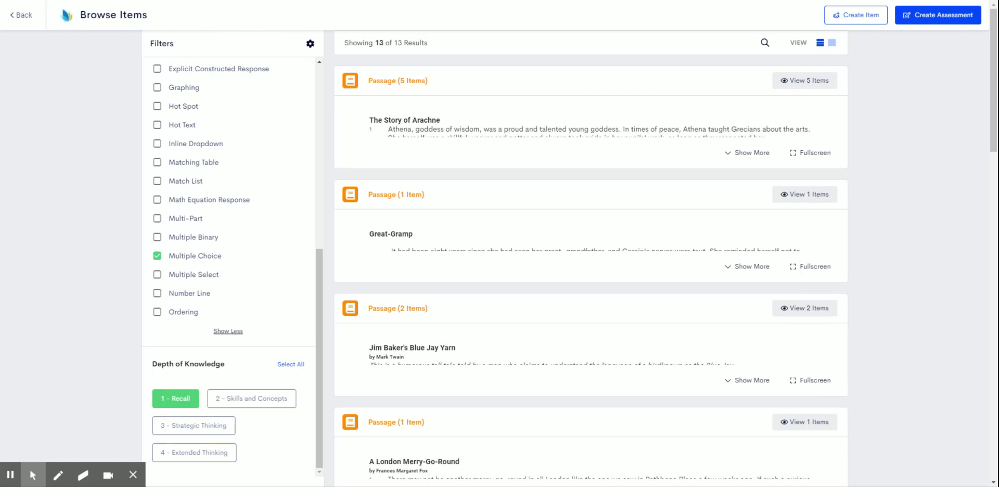
# Step: Add the first three multiple-choice questions linked to the passage The Story of Arachne and confirm the selection
pyautogui.click(812, 81)
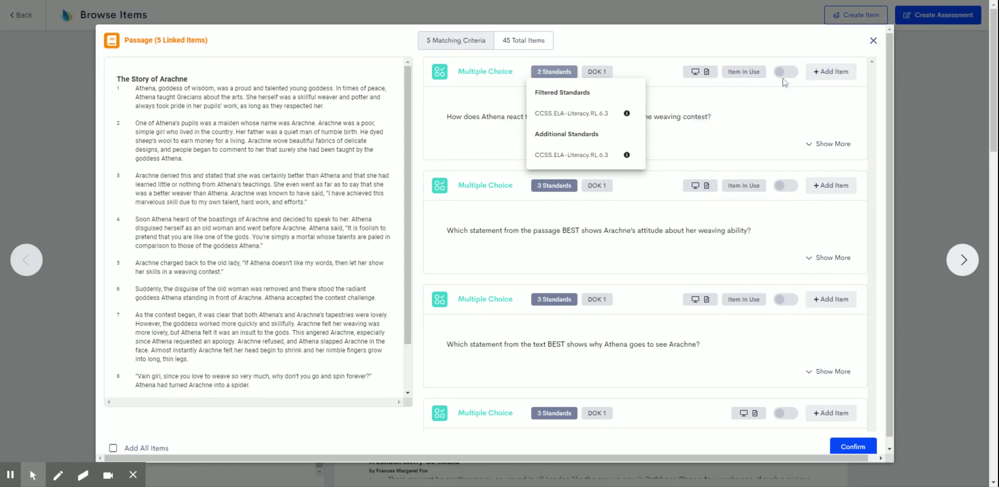
pyautogui.click(839, 73)
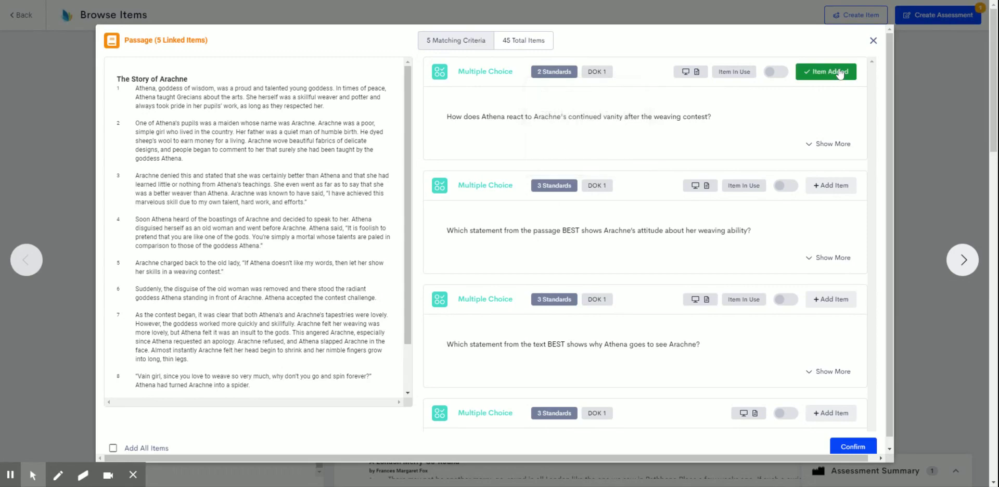
pyautogui.click(834, 184)
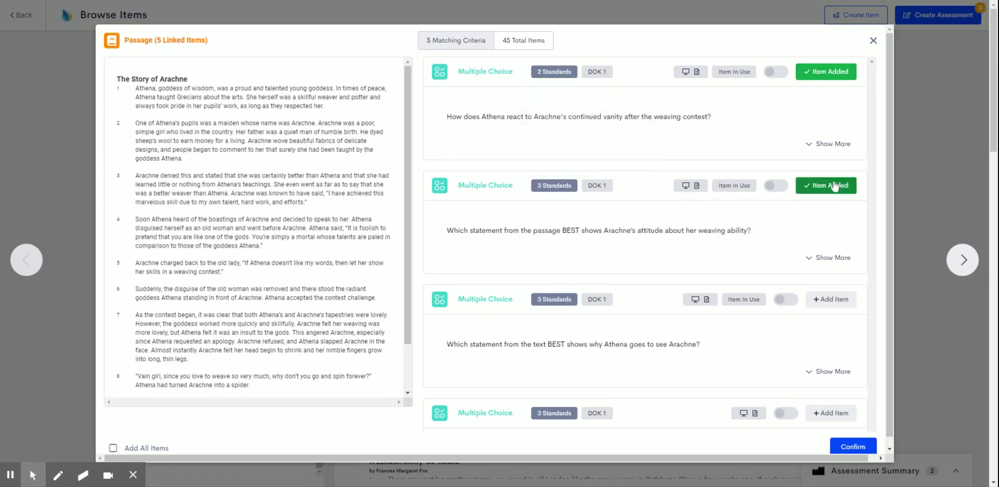
pyautogui.click(833, 300)
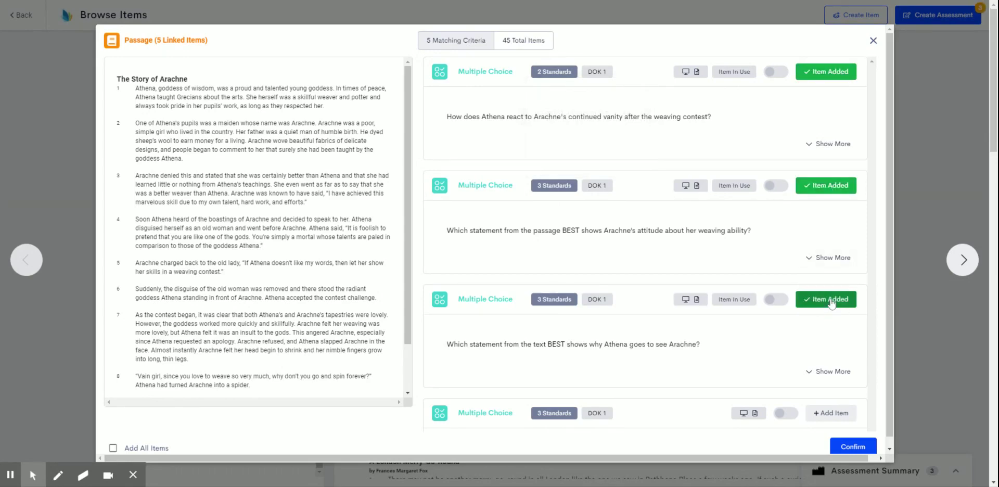
pyautogui.click(855, 446)
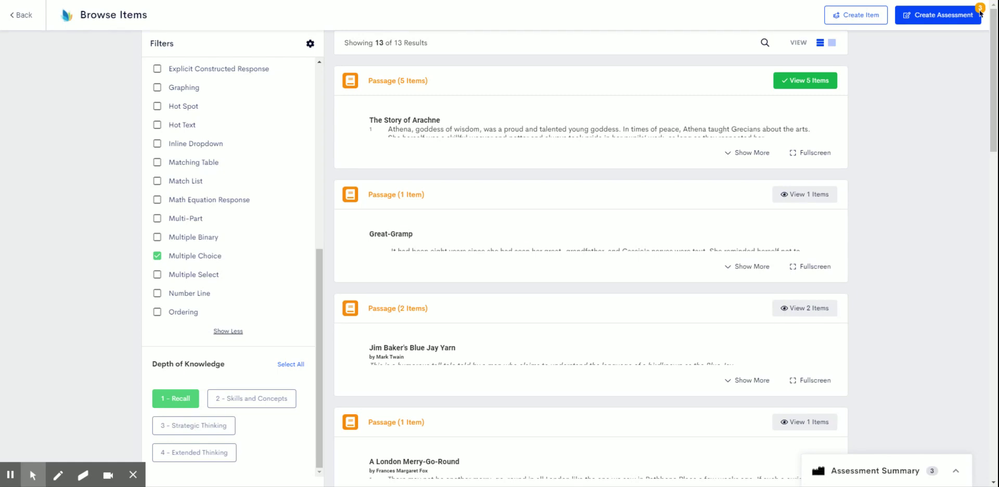
# Step: Create a new assessment from the selected items and name it My Assessment
pyautogui.click(941, 22)
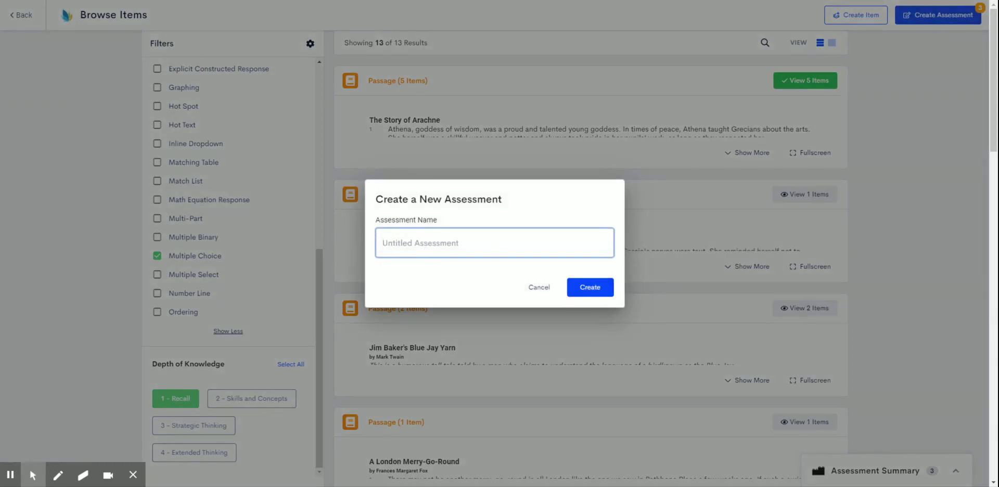
pyautogui.write('My assessment')
pyautogui.press('Left')
pyautogui.press('Left')
pyautogui.press('Left')
pyautogui.press('Left')
pyautogui.press('Left')
pyautogui.press('Left')
pyautogui.press('Left')
pyautogui.press('BackSpace')
pyautogui.write('A')
pyautogui.click(588, 289)
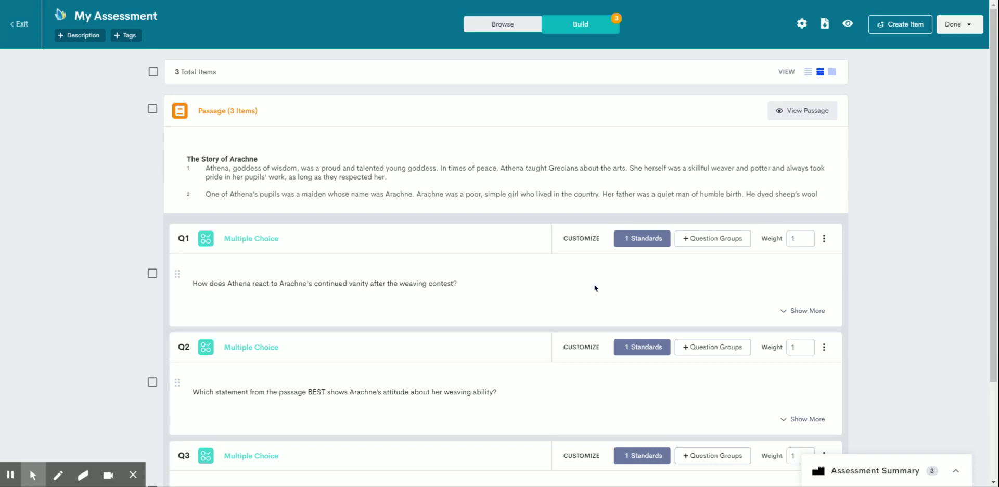
# Step: Check the standards attached to question Q1, revisit the item browser, and return to the assessment's build view
pyautogui.click(647, 241)
pyautogui.click(500, 26)
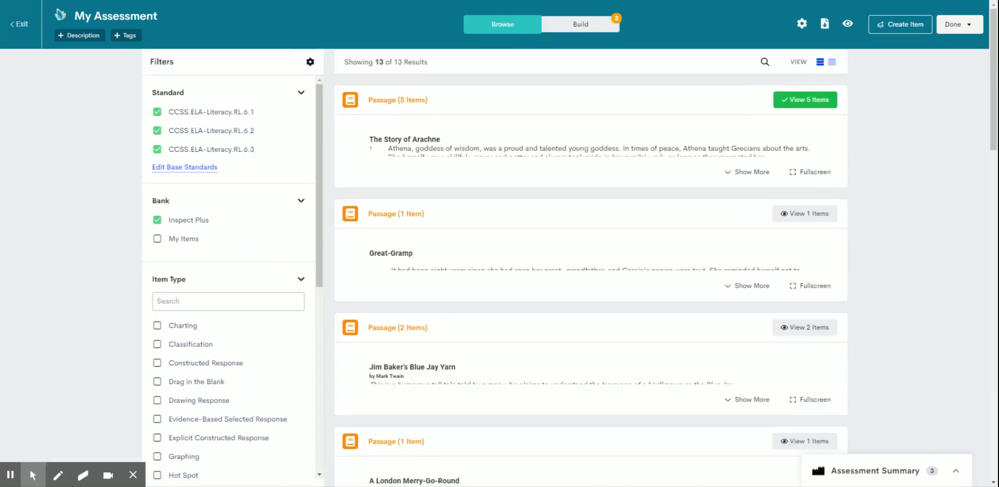
pyautogui.click(581, 25)
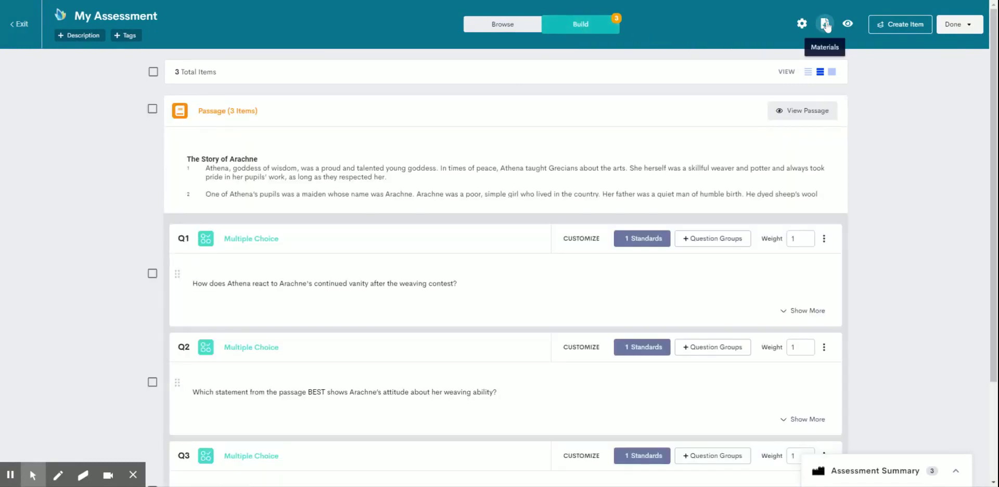
# Step: Check which materials are available for the assessment and preview its passage and questions, closing both views
pyautogui.click(827, 26)
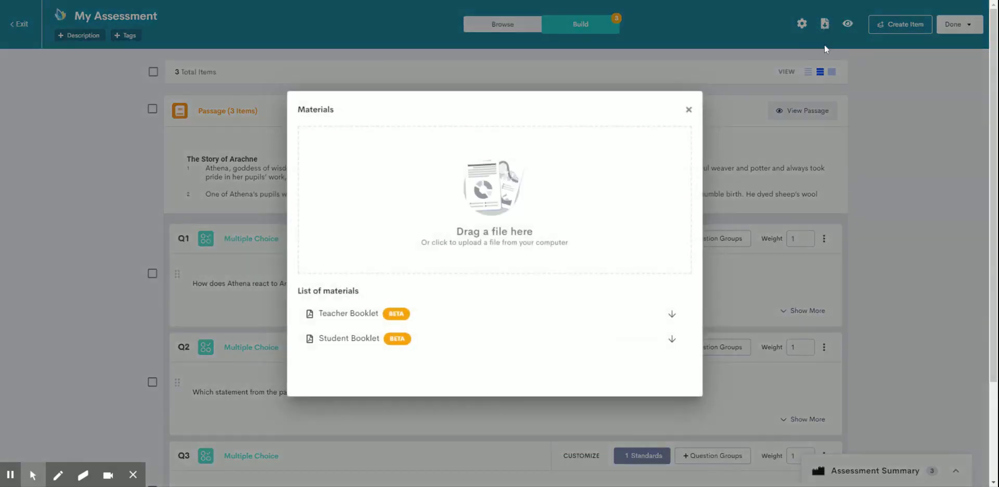
pyautogui.click(812, 55)
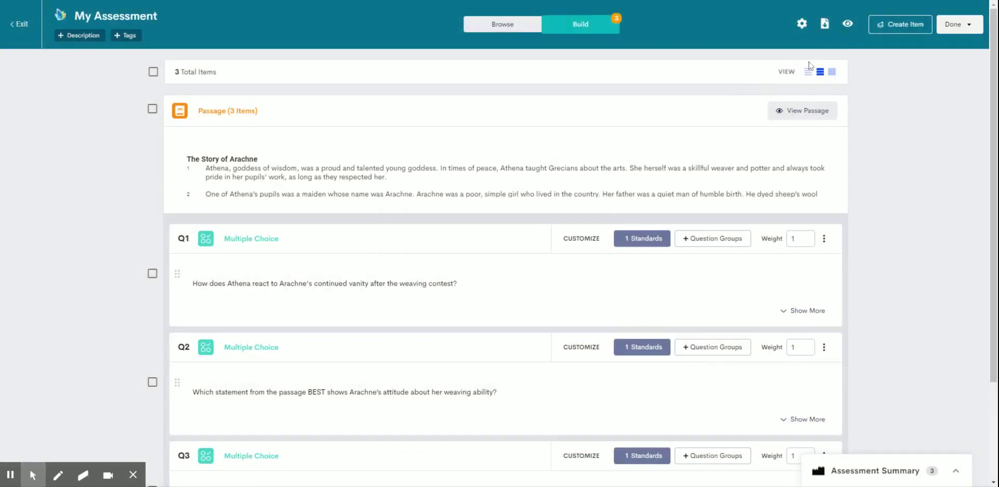
pyautogui.click(847, 25)
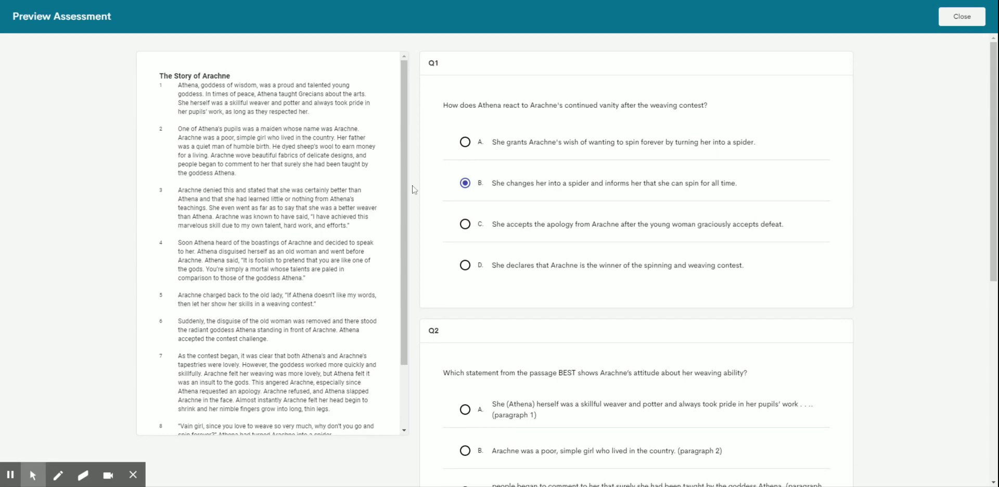
pyautogui.click(974, 19)
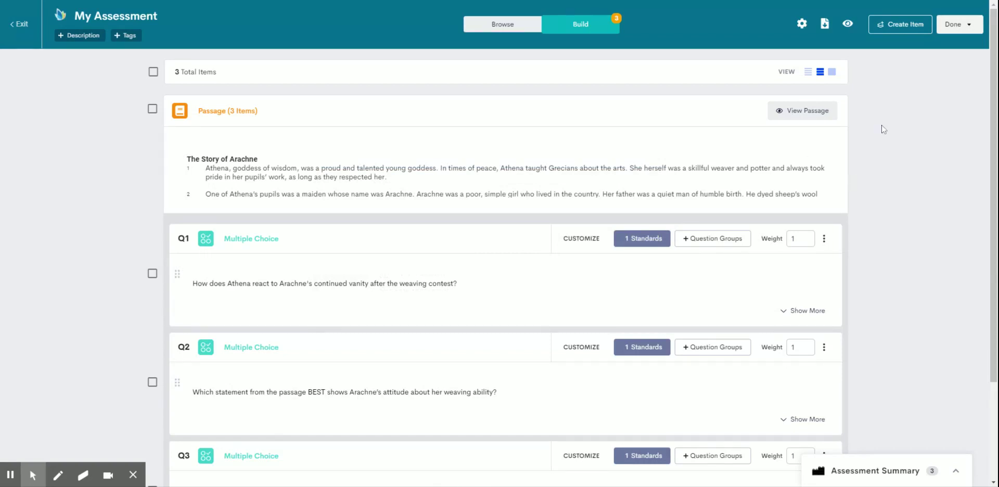
# Step: Finish building My Assessment by publishing it rather than saving it as a draft
pyautogui.click(960, 26)
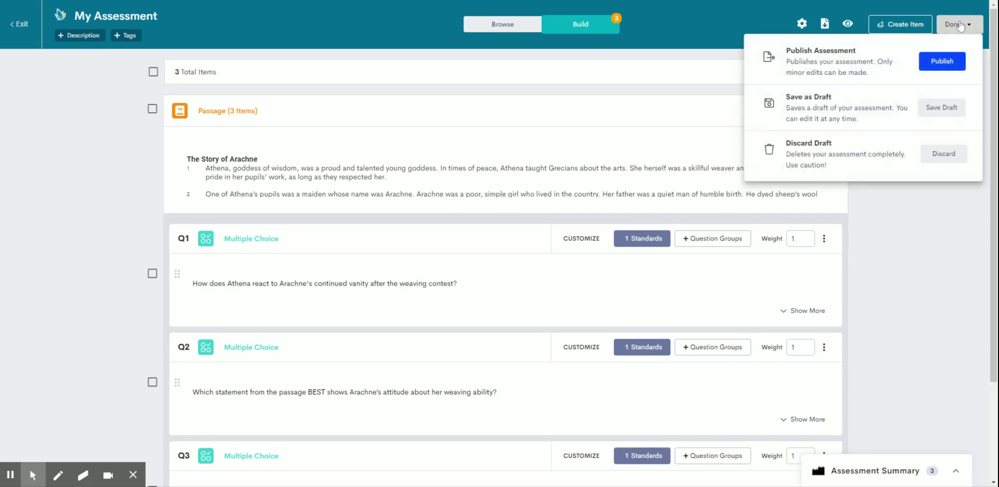
pyautogui.click(953, 61)
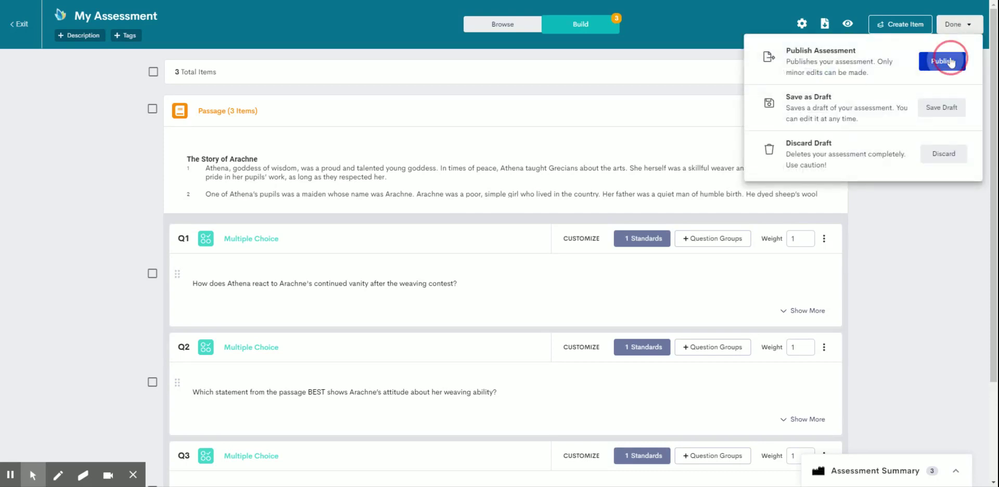